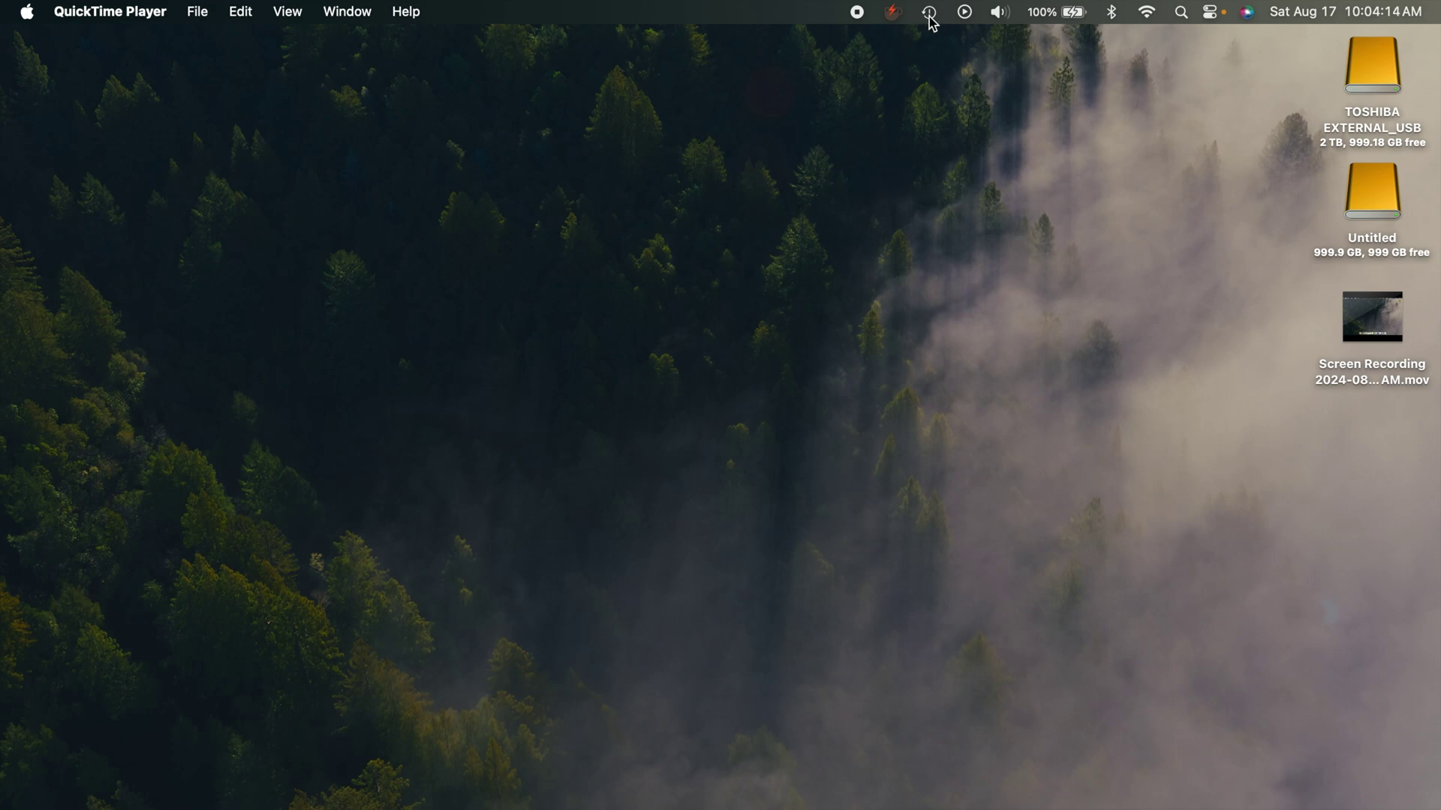
Open Time Machine settings from the menu-bar Time Machine menu.
left_click(929, 12)
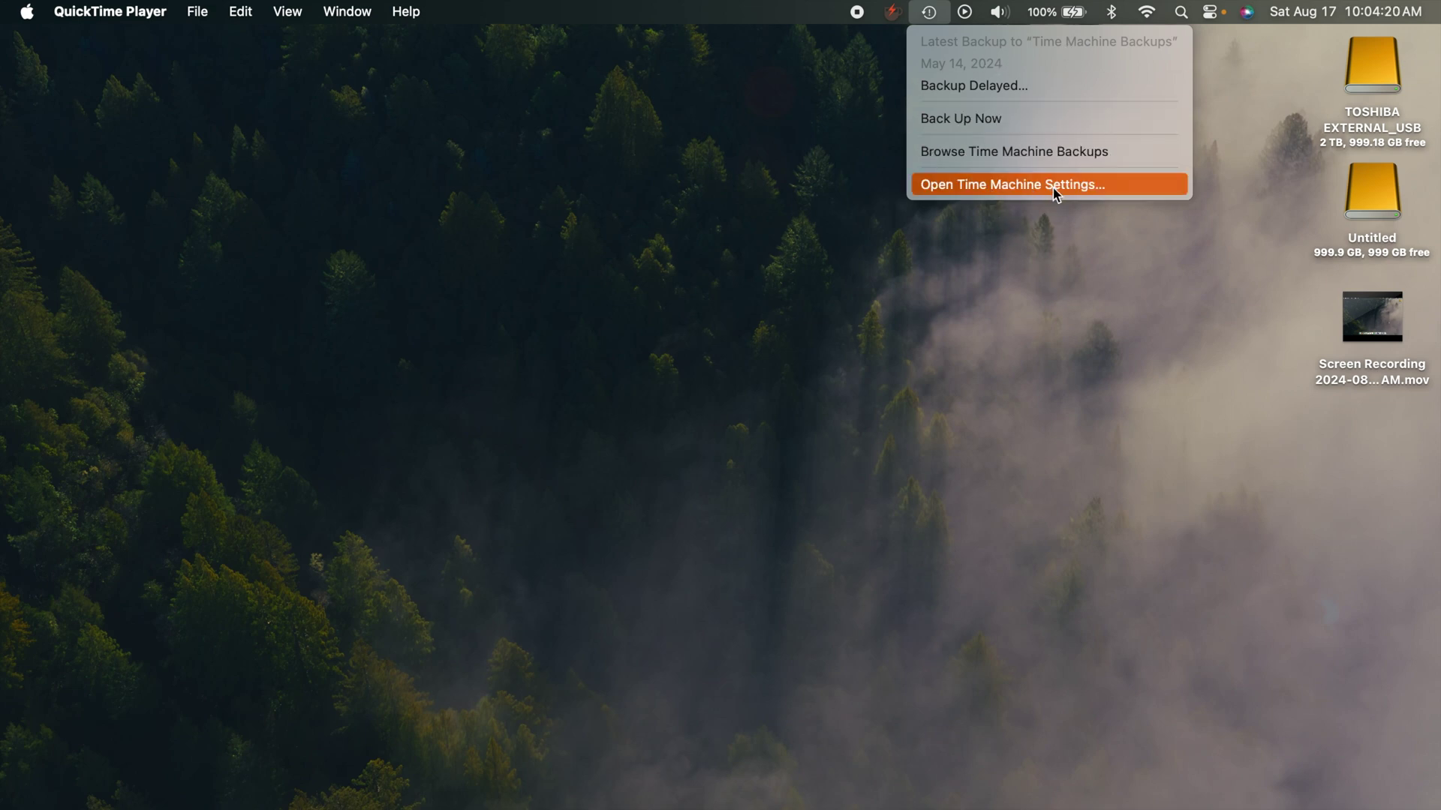
left_click(967, 298)
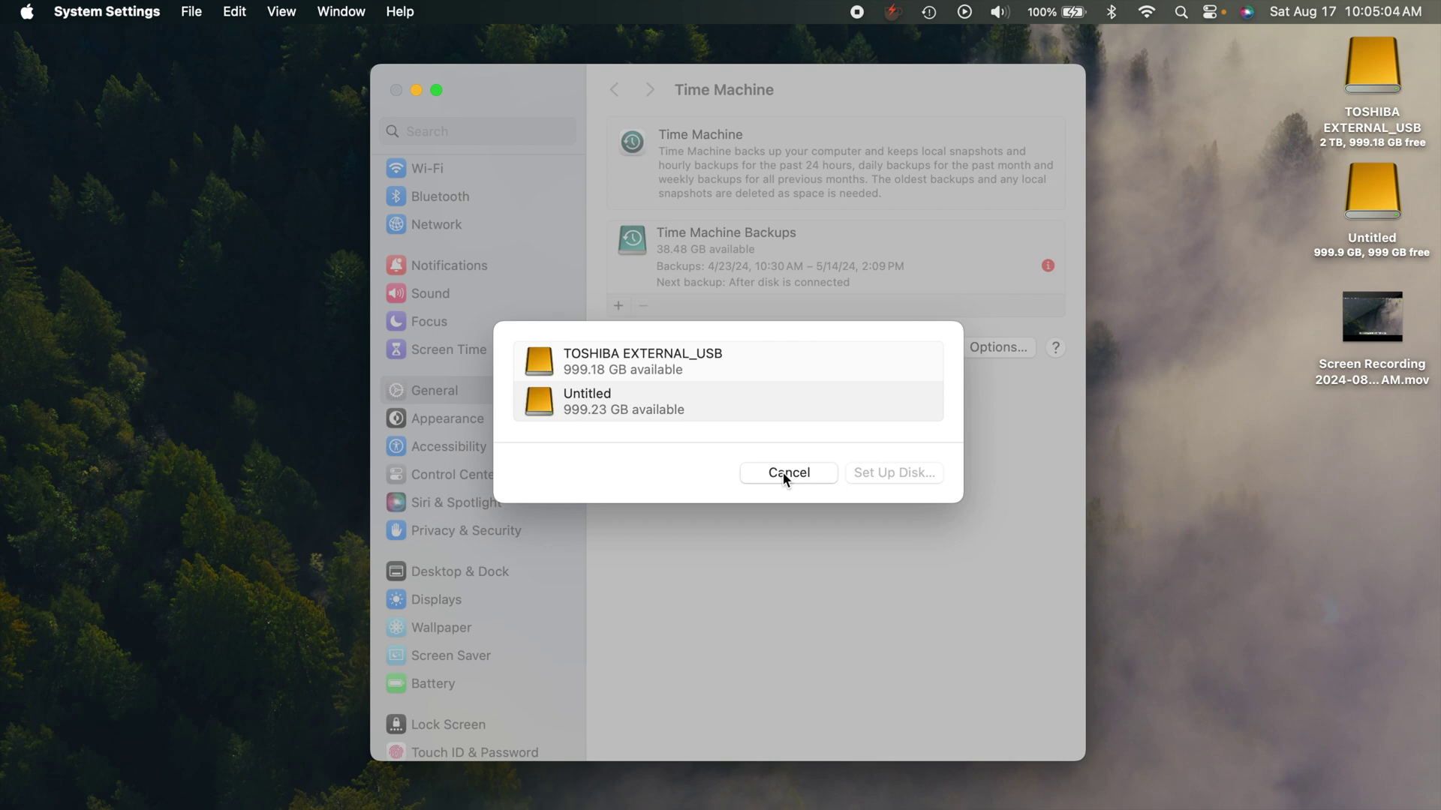
Pick TOSHIBA EXTERNAL_USB from the disk list and confirm it as the backup disk.
left_click(716, 374)
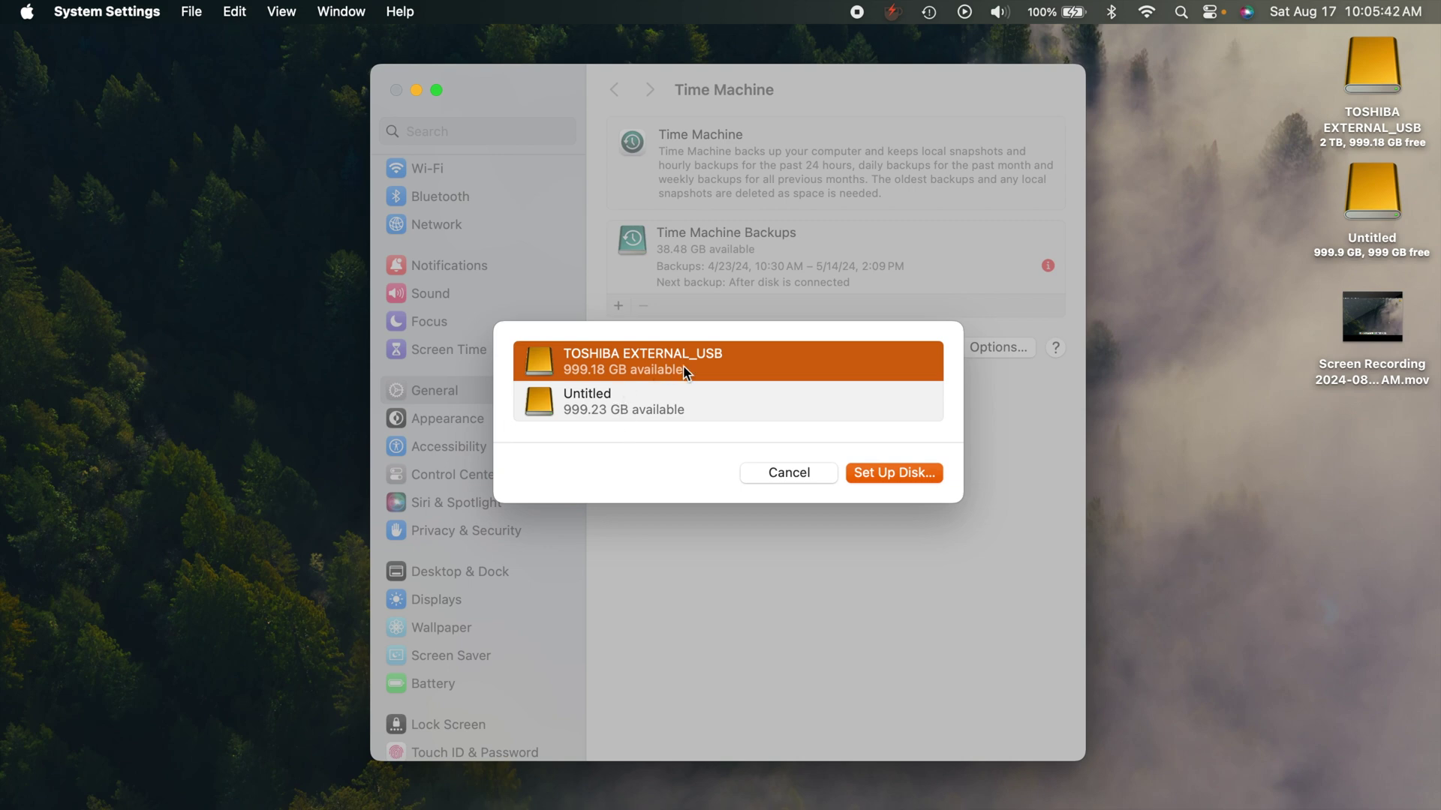
left_click(886, 477)
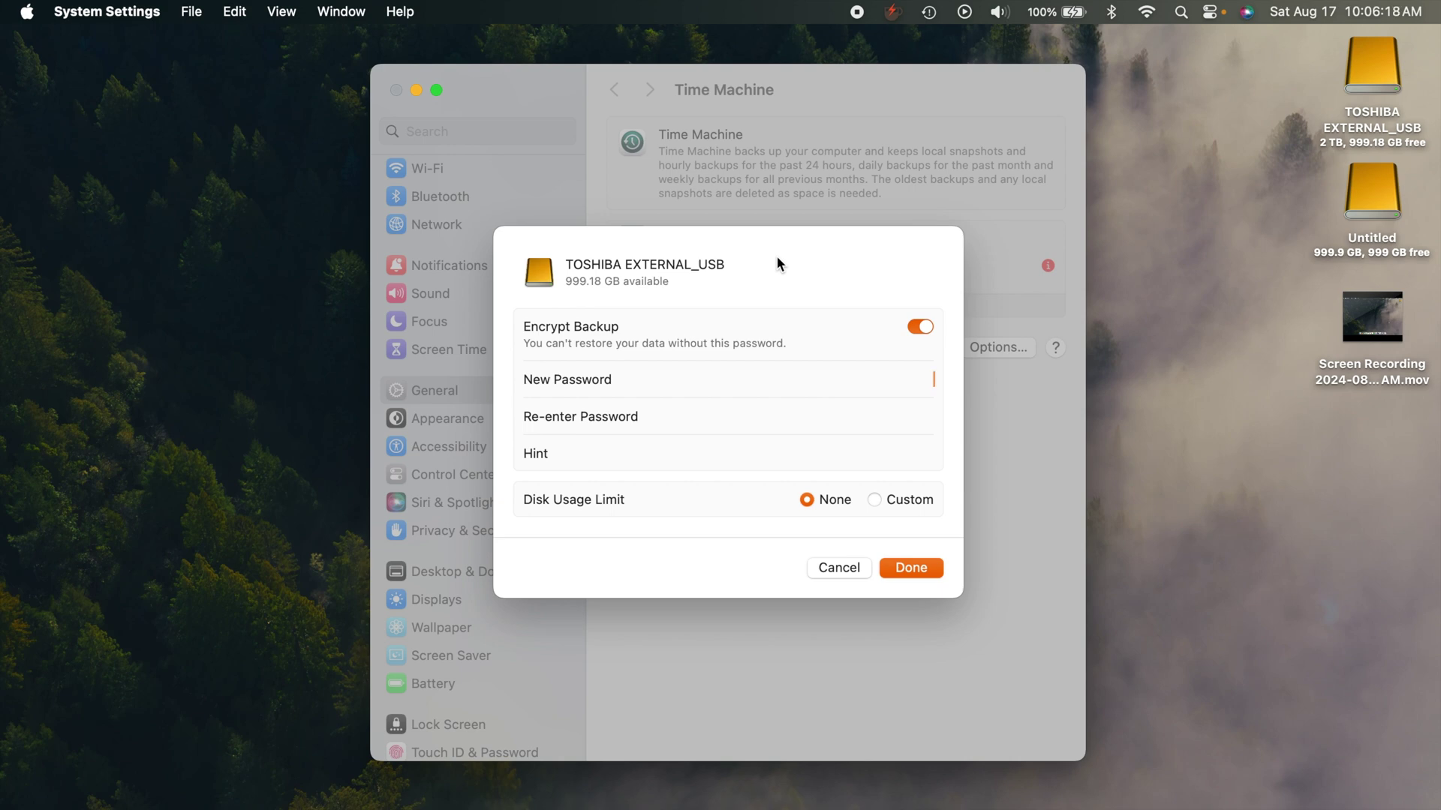
Keep Encrypt Backup on for TOSHIBA EXTERNAL_USB and set the Disk Usage Limit to None.
left_click(918, 328)
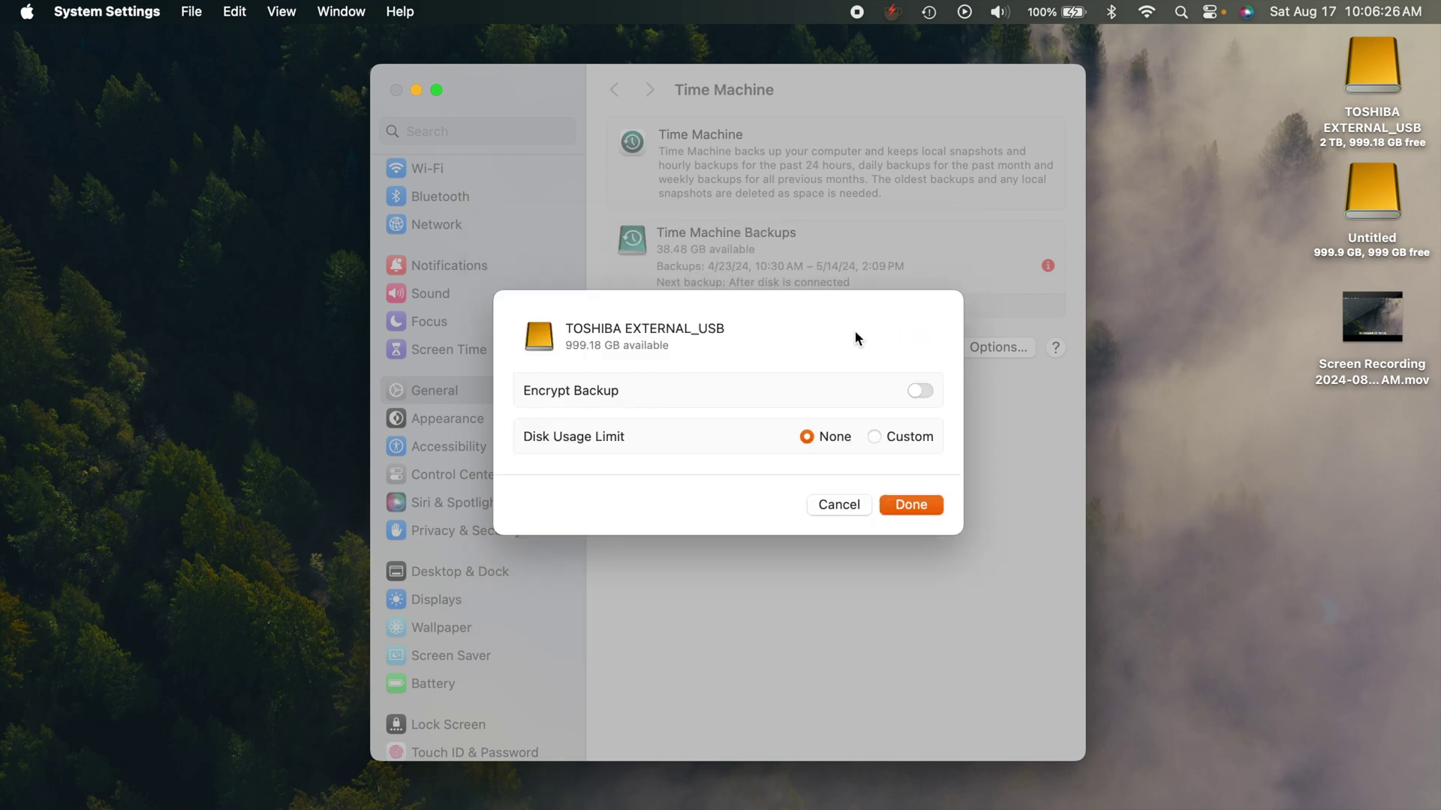
left_click(915, 391)
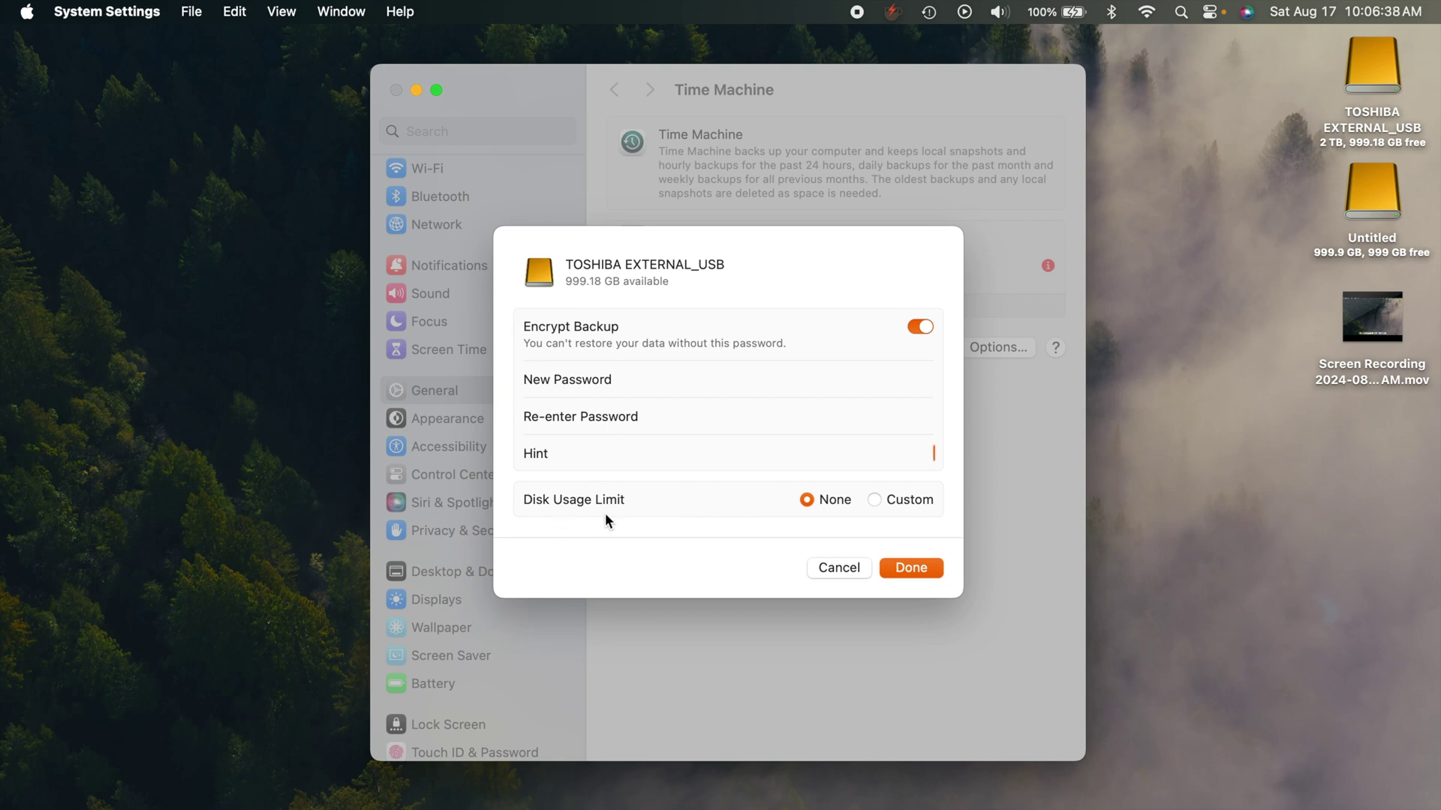
left_click(873, 501)
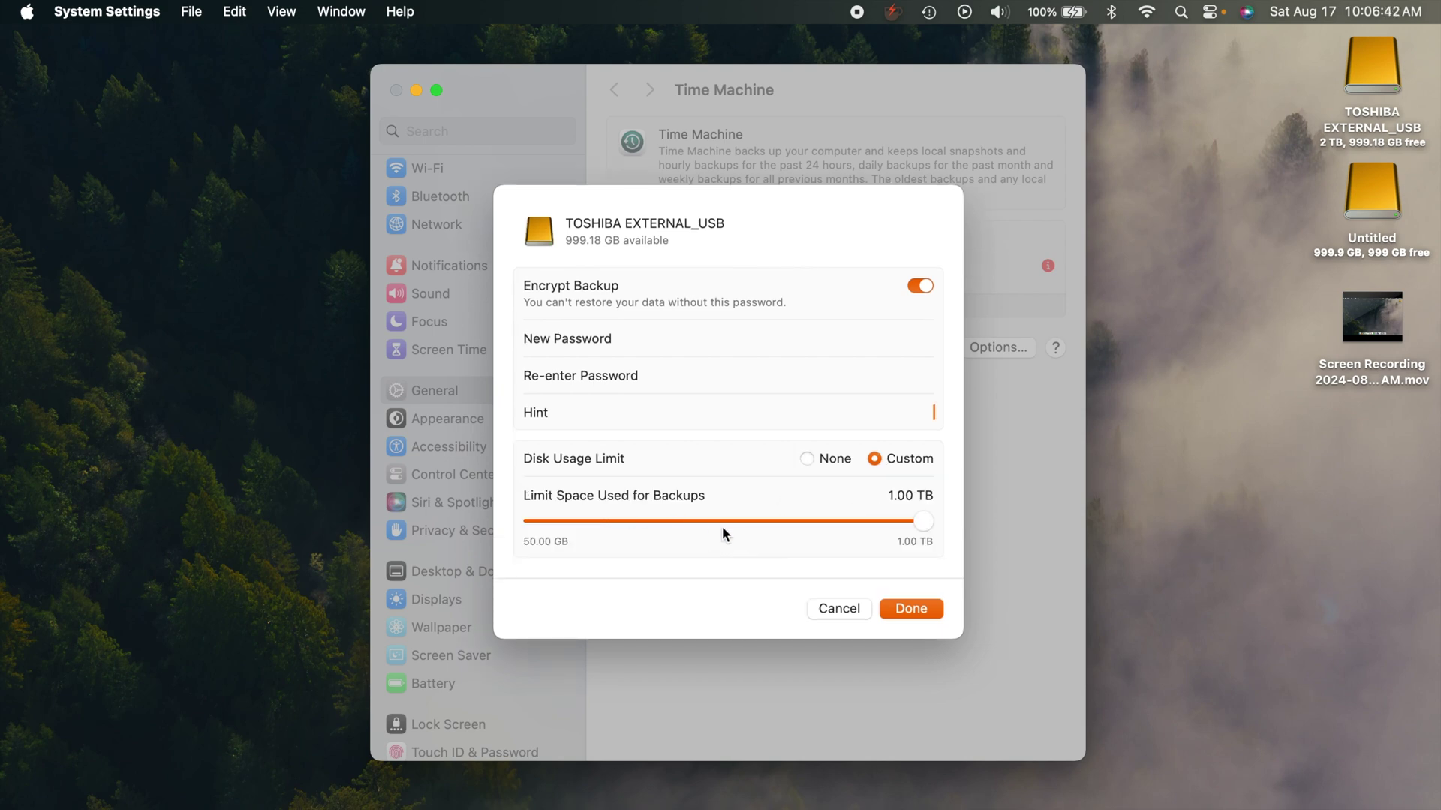
left_click(805, 459)
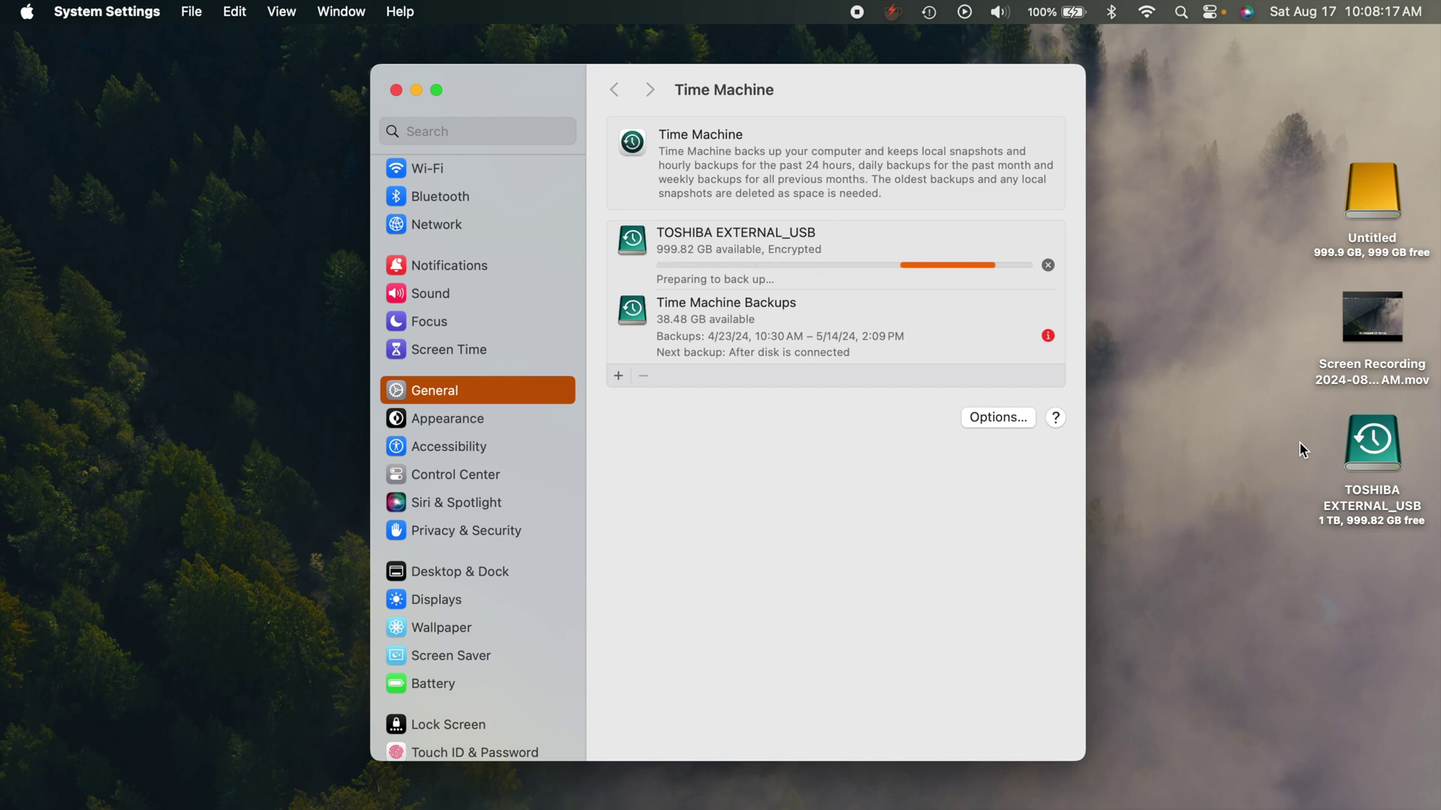
Move the TOSHIBA EXTERNAL_USB drive icon up and tidy the desktop icons into a column.
left_click(1341, 454)
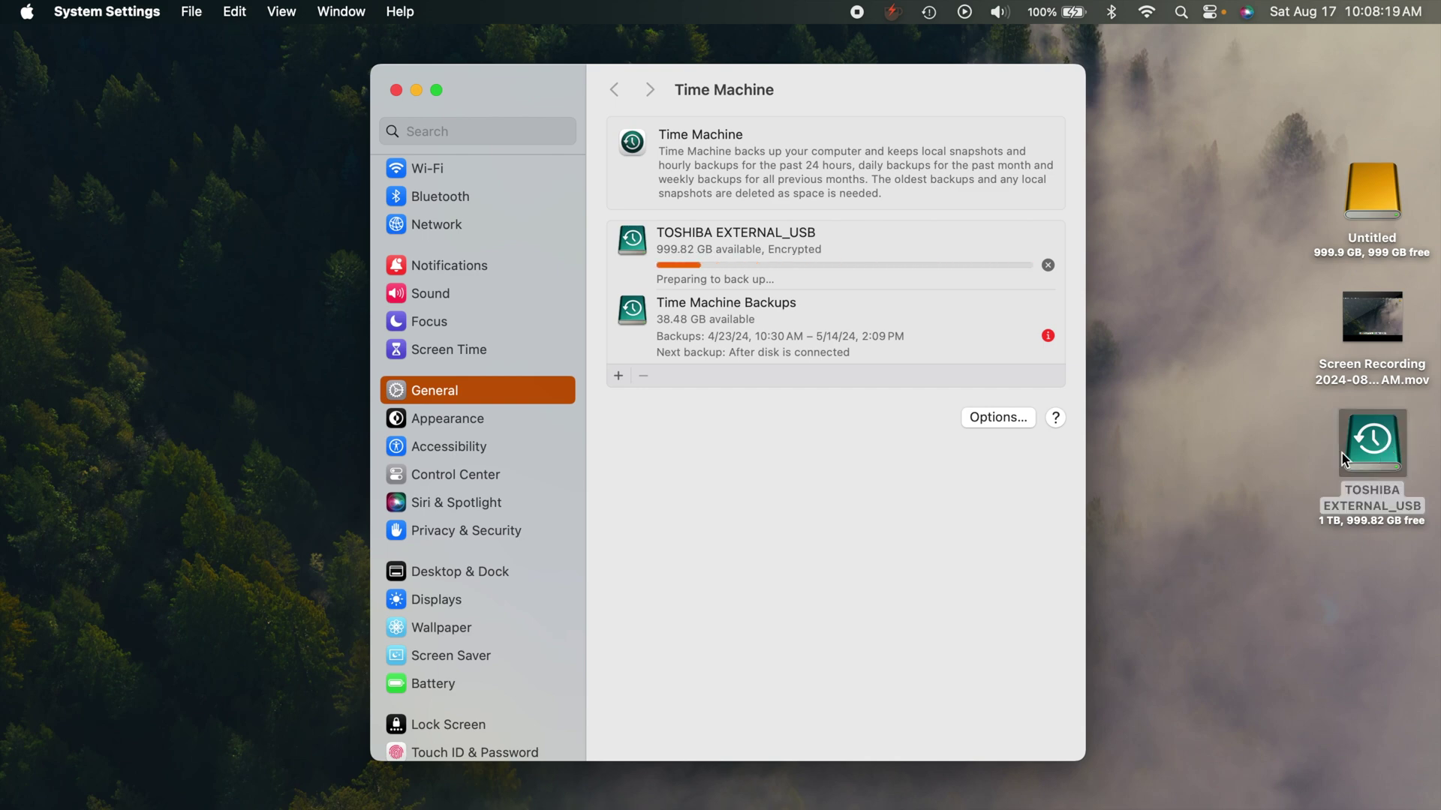
left_click_drag(1342, 453, 1242, 135)
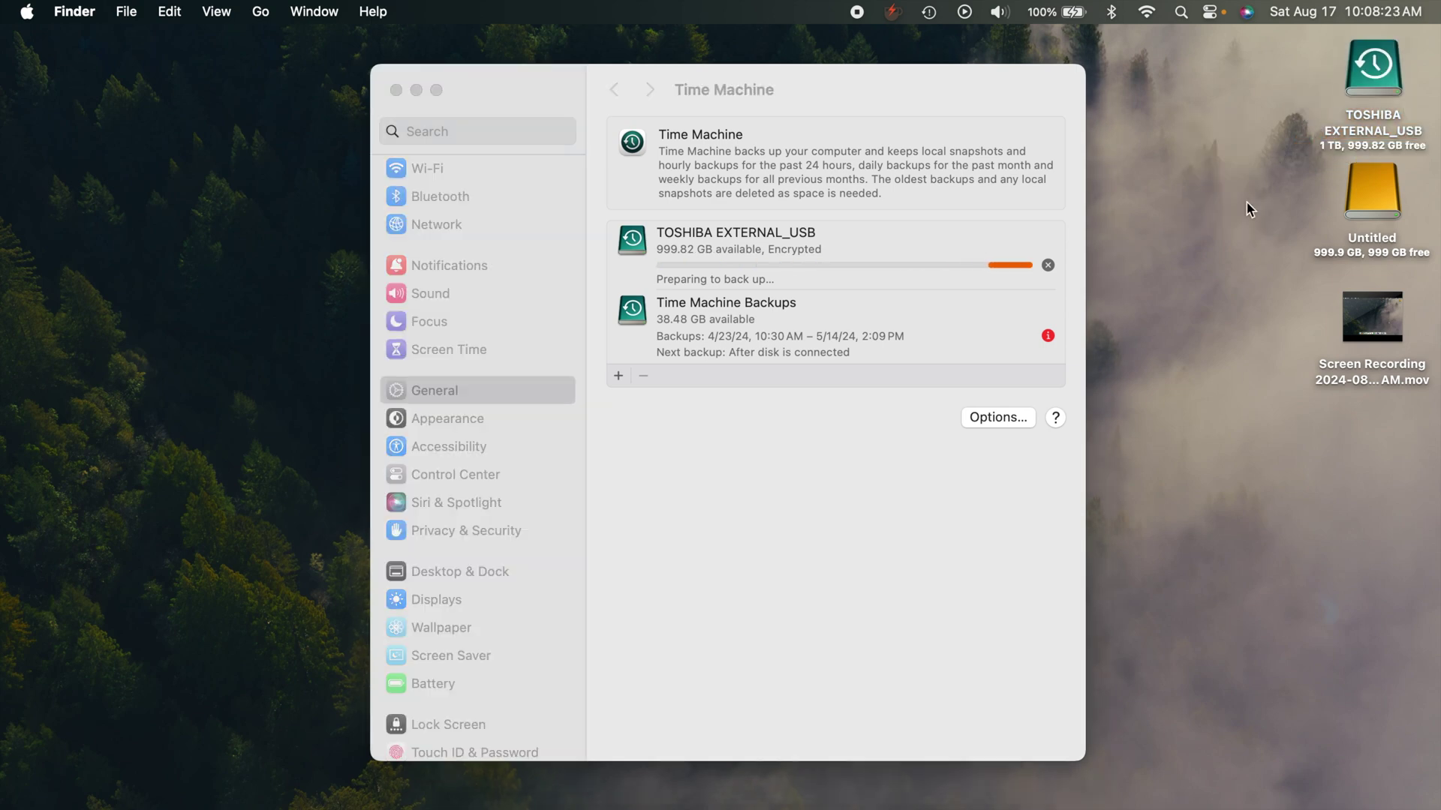
right_click(1238, 120)
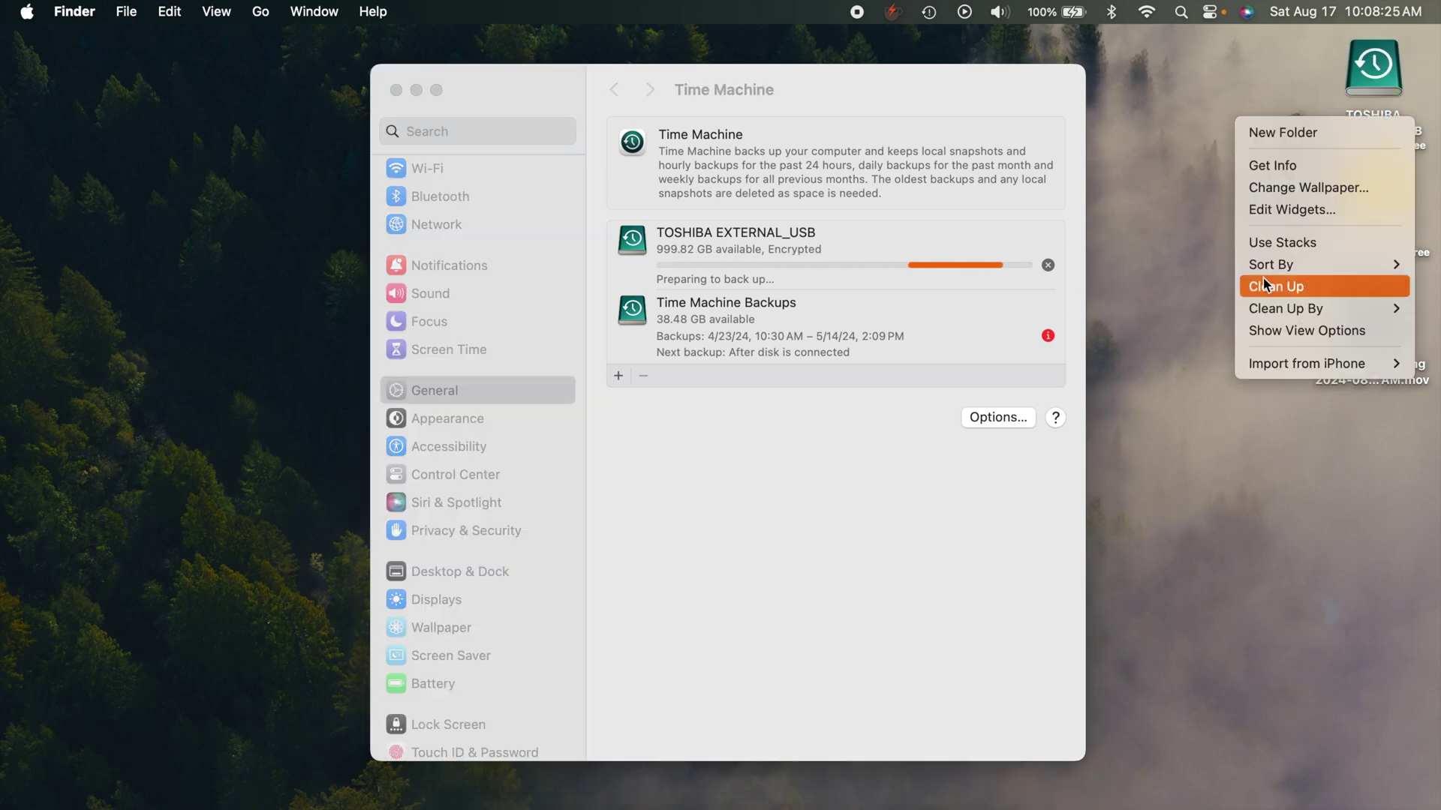
left_click(1265, 285)
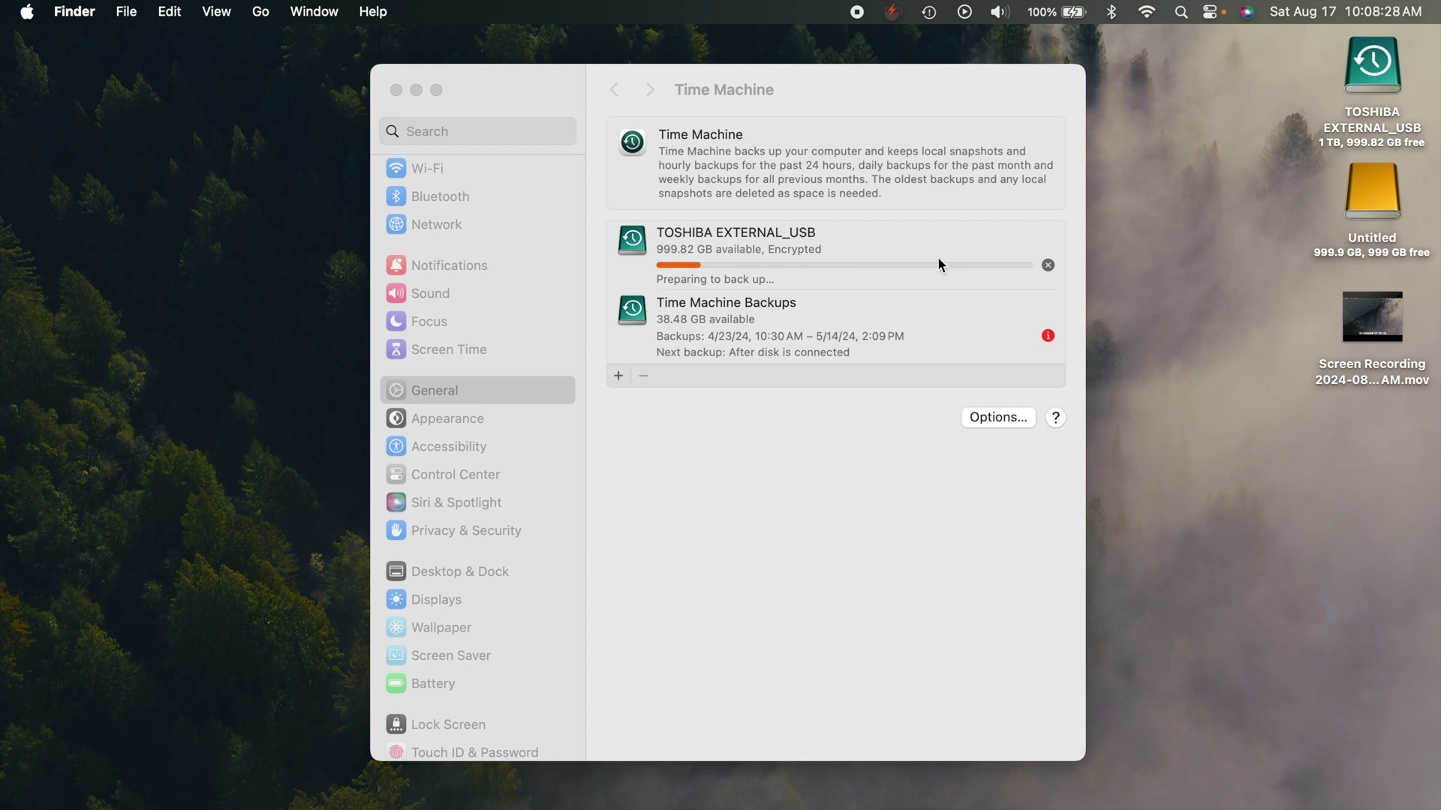
Remove the old Time Machine Backups destination and confirm Forget Destination.
left_click(840, 242)
left_click(821, 253)
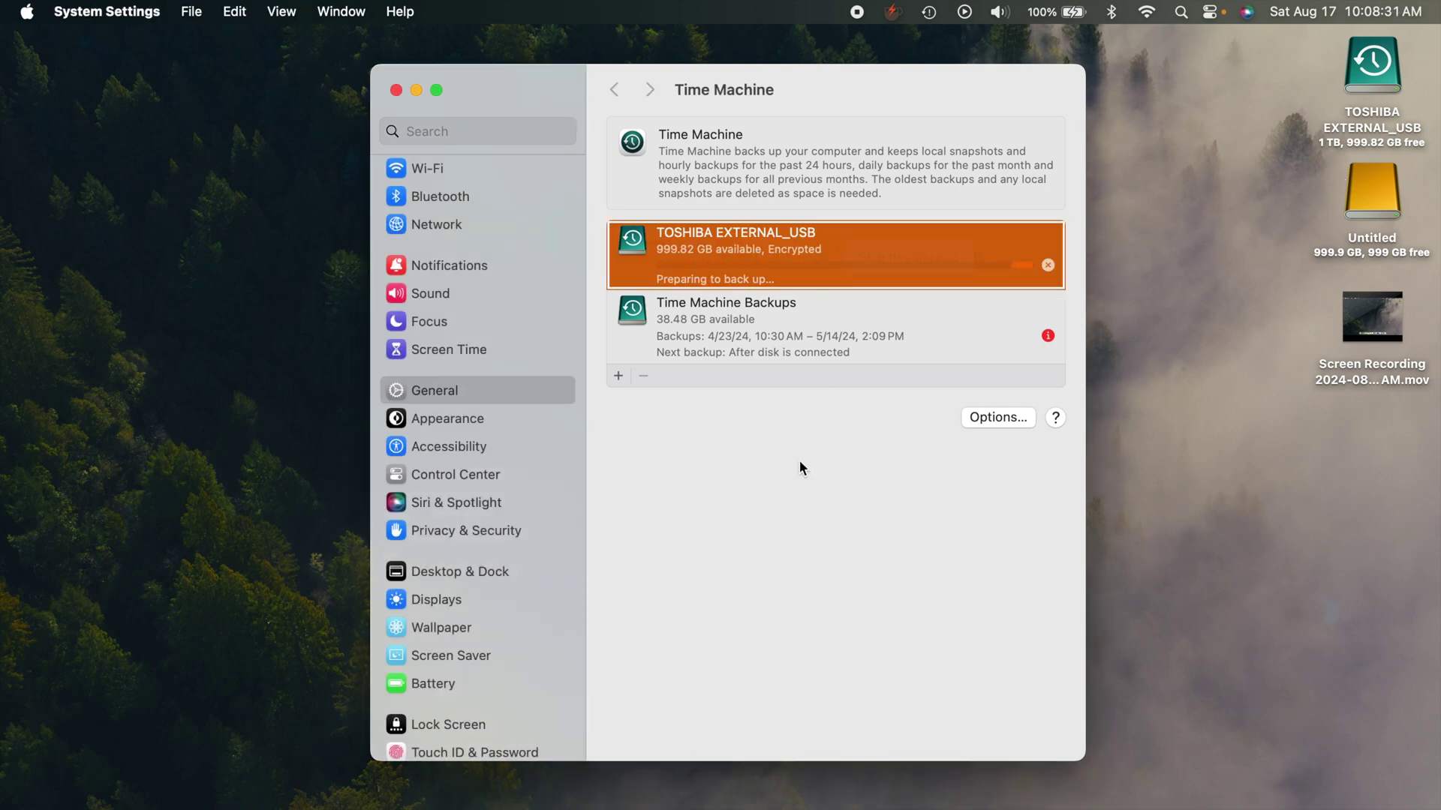
left_click(844, 311)
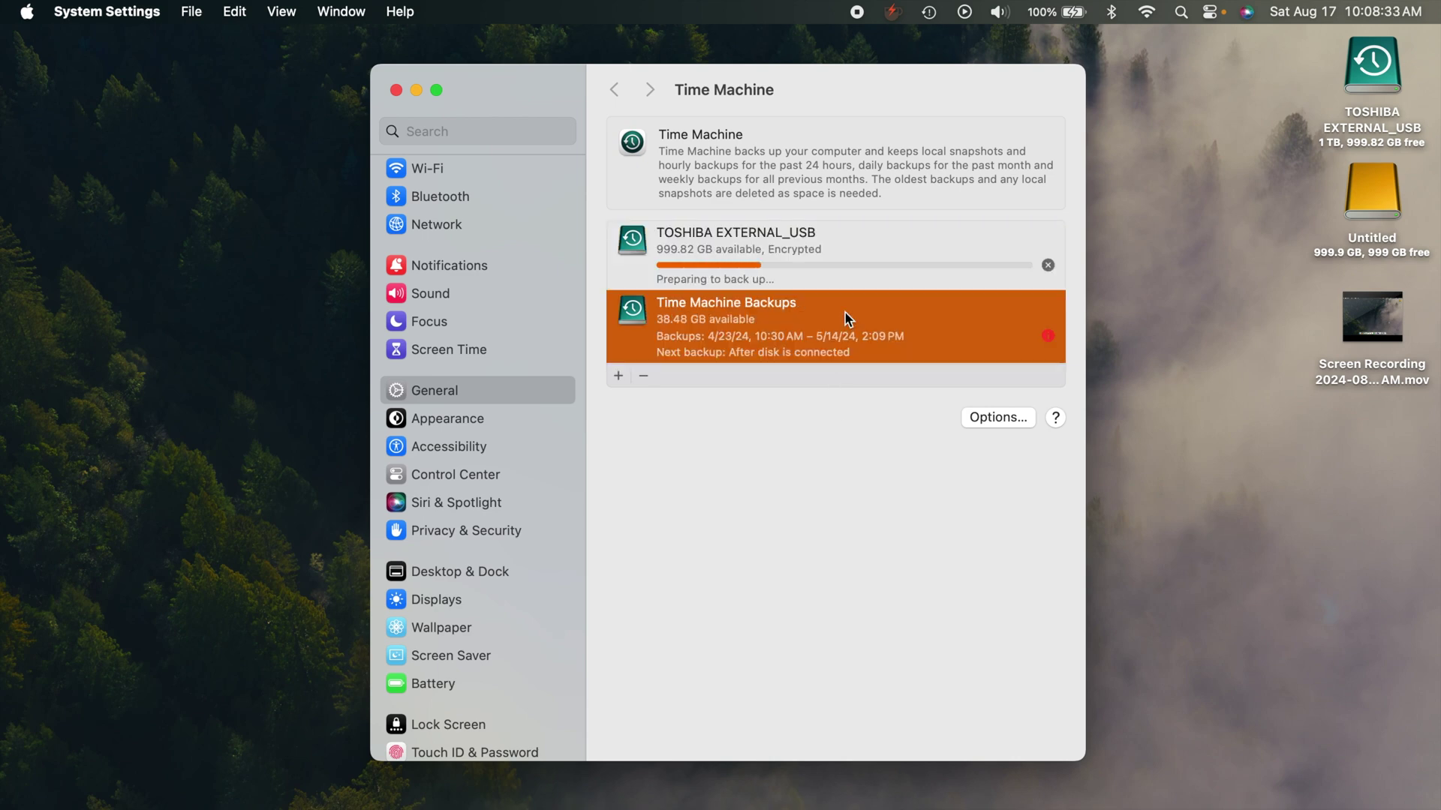
left_click(643, 374)
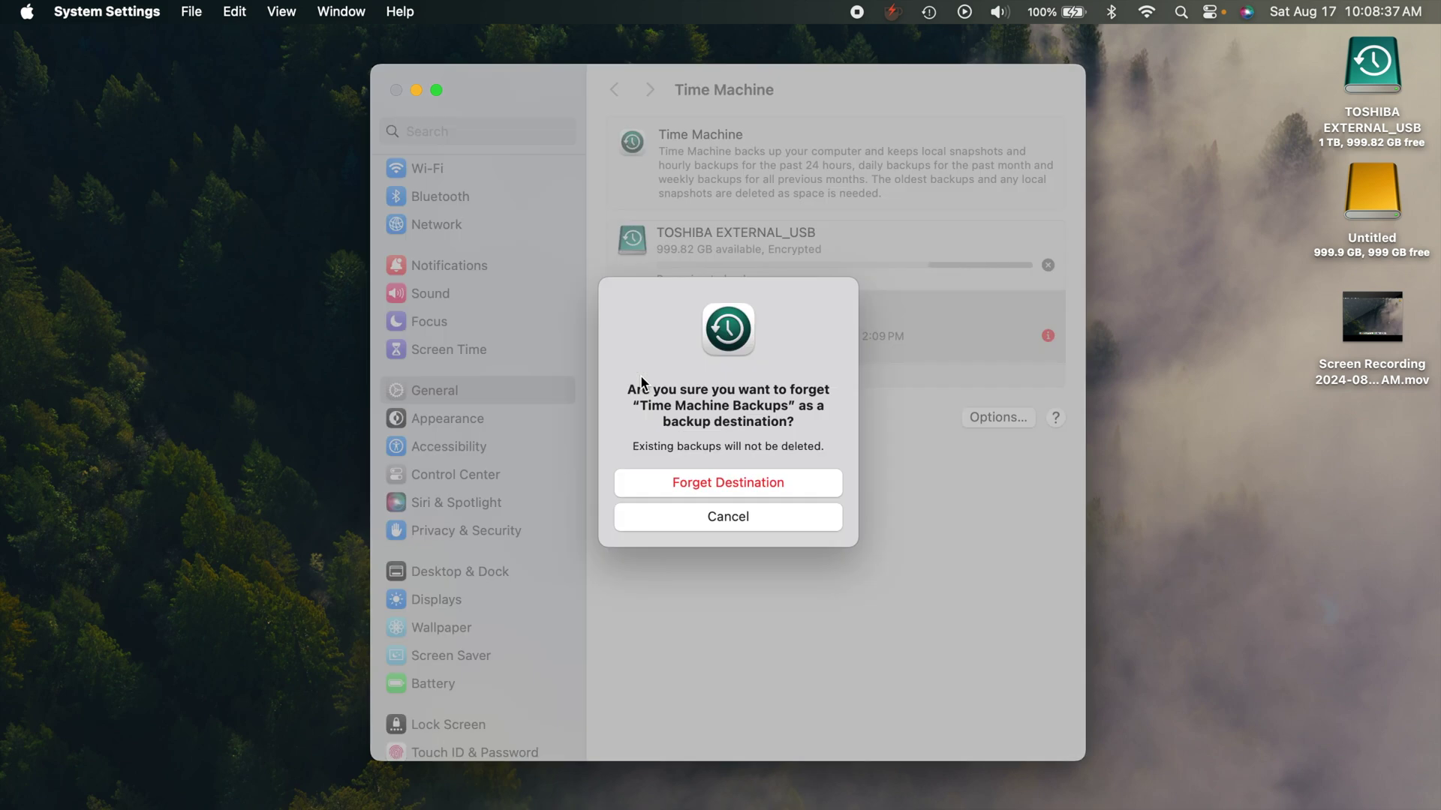
left_click(725, 482)
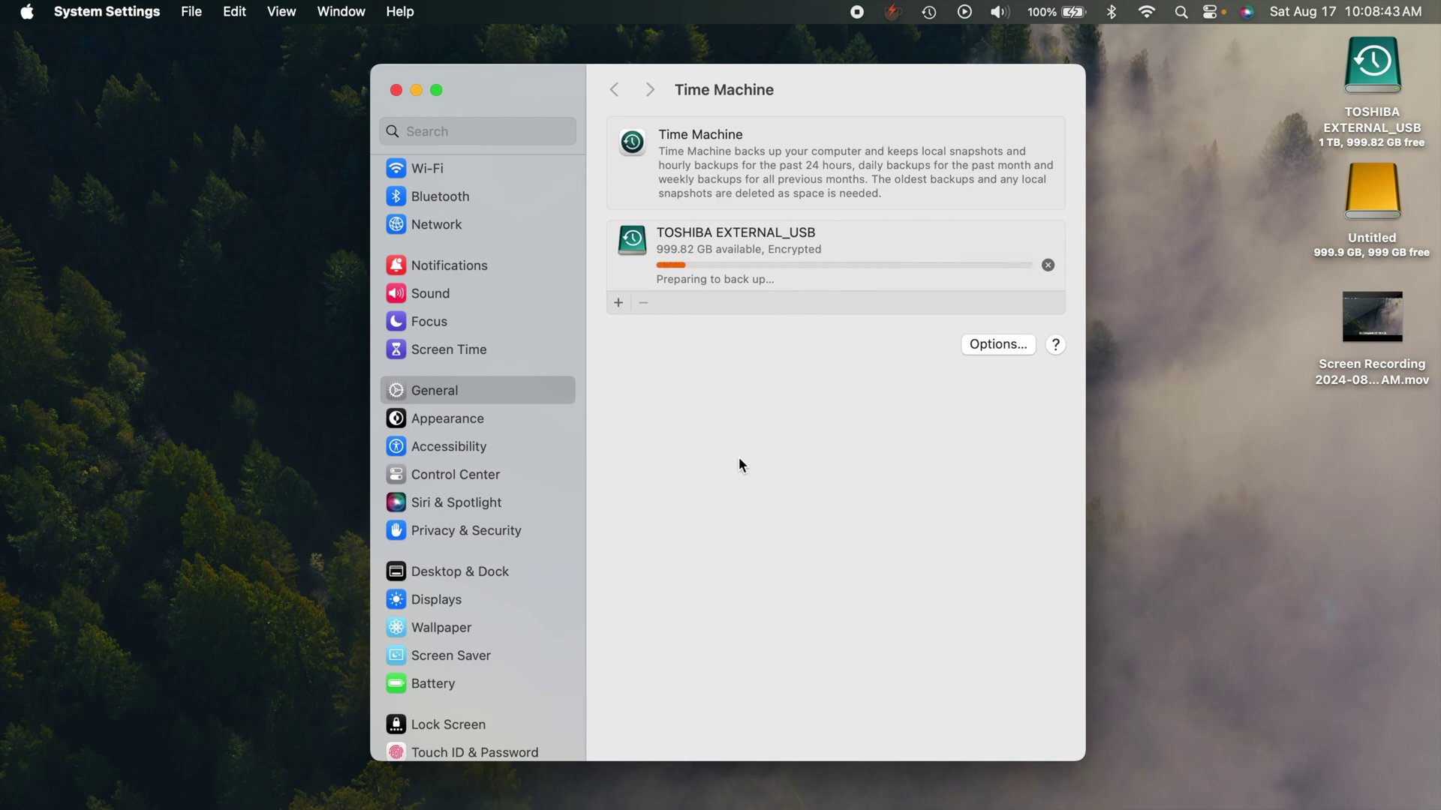
Rename the TOSHIBA EXTERNAL_USB desktop drive to 'Time Machine Backups'.
left_click(1376, 72)
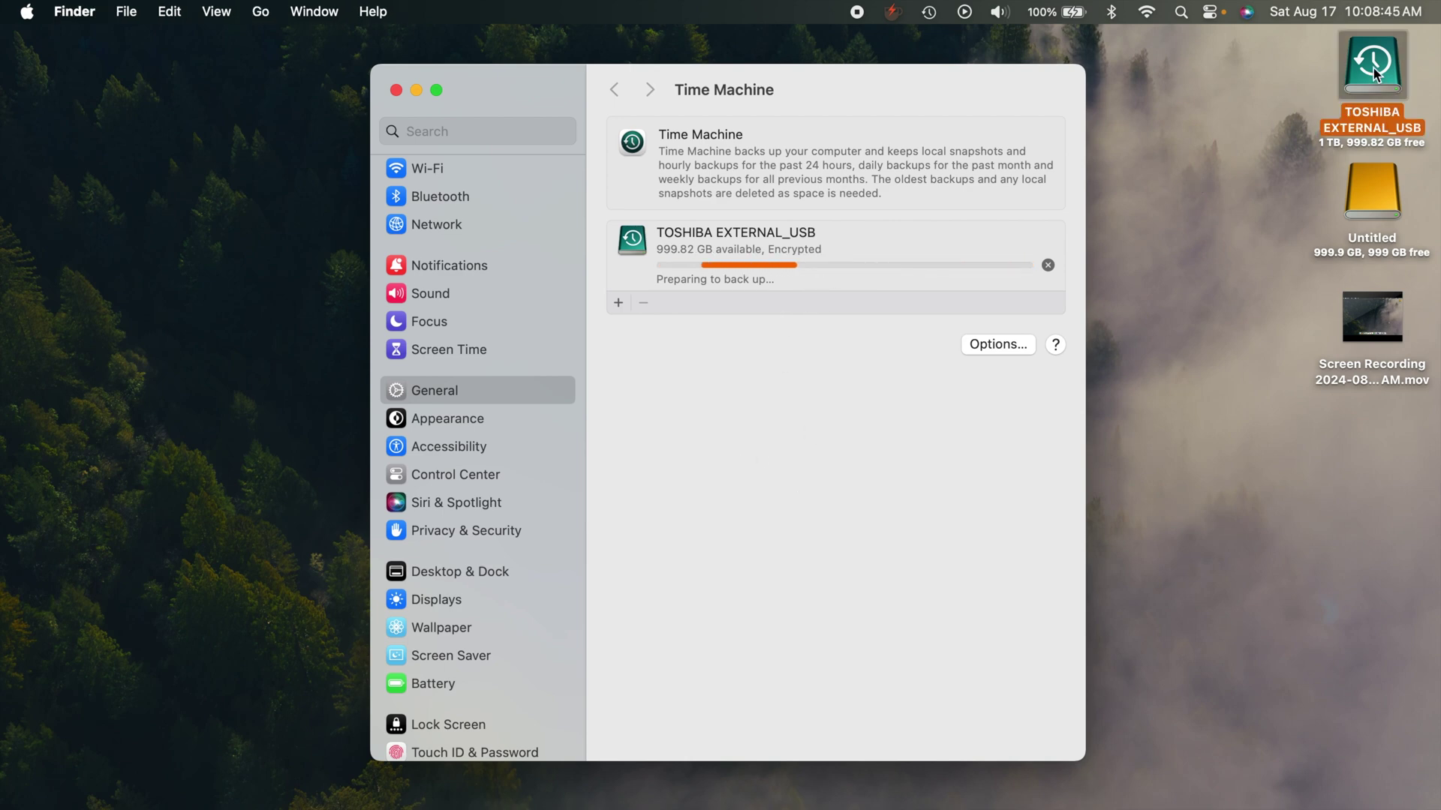
right_click(1374, 72)
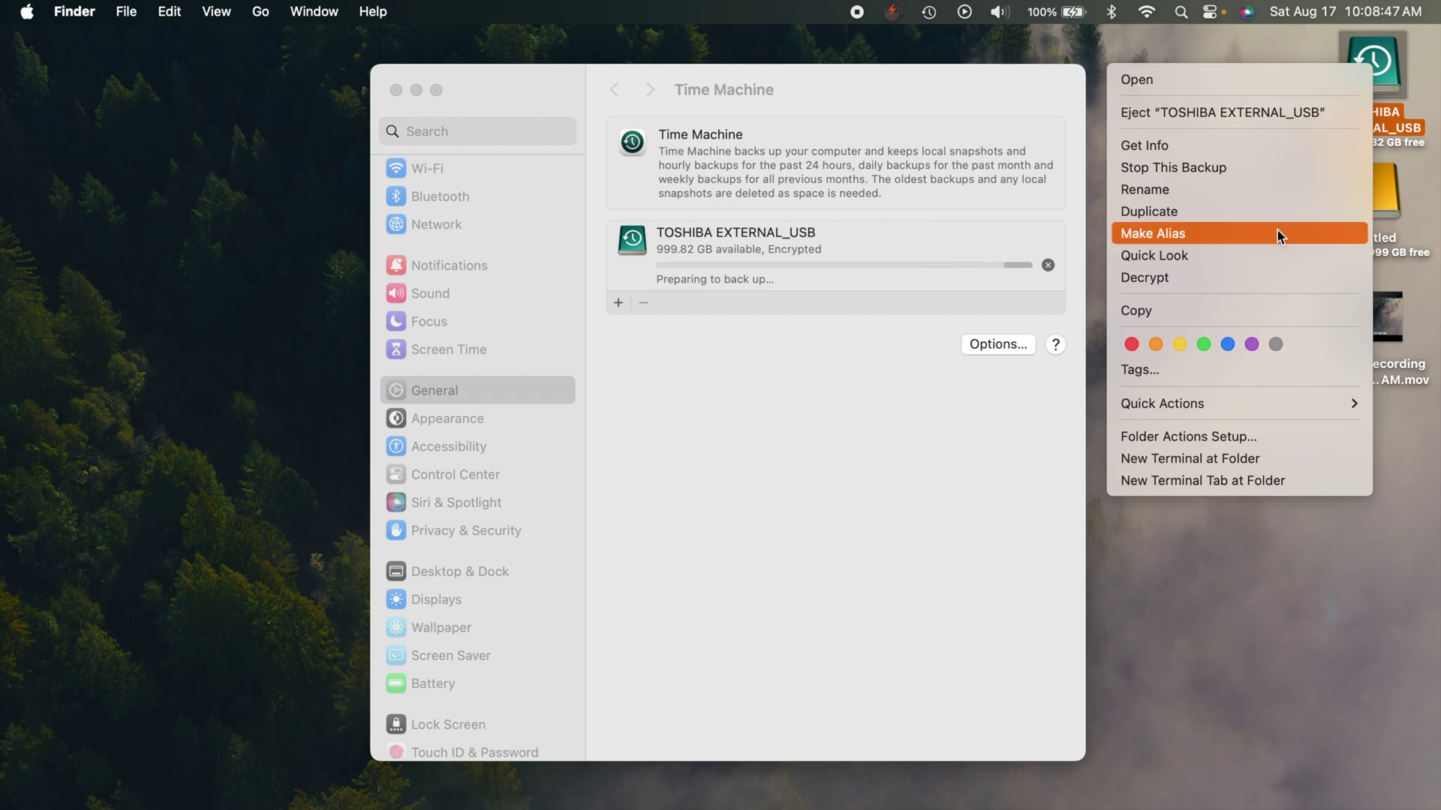
key("Escape")
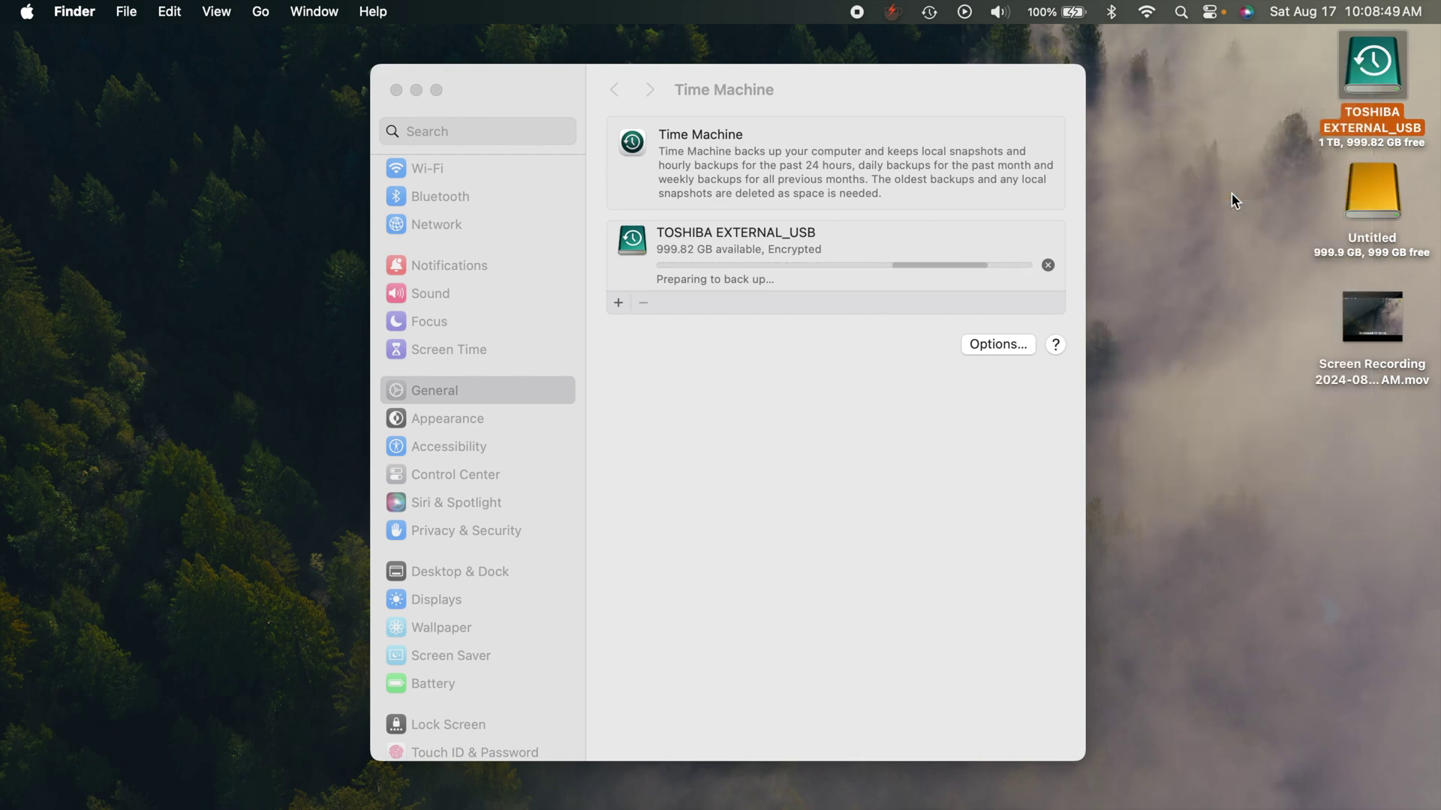
key("Return")
type("Ti")
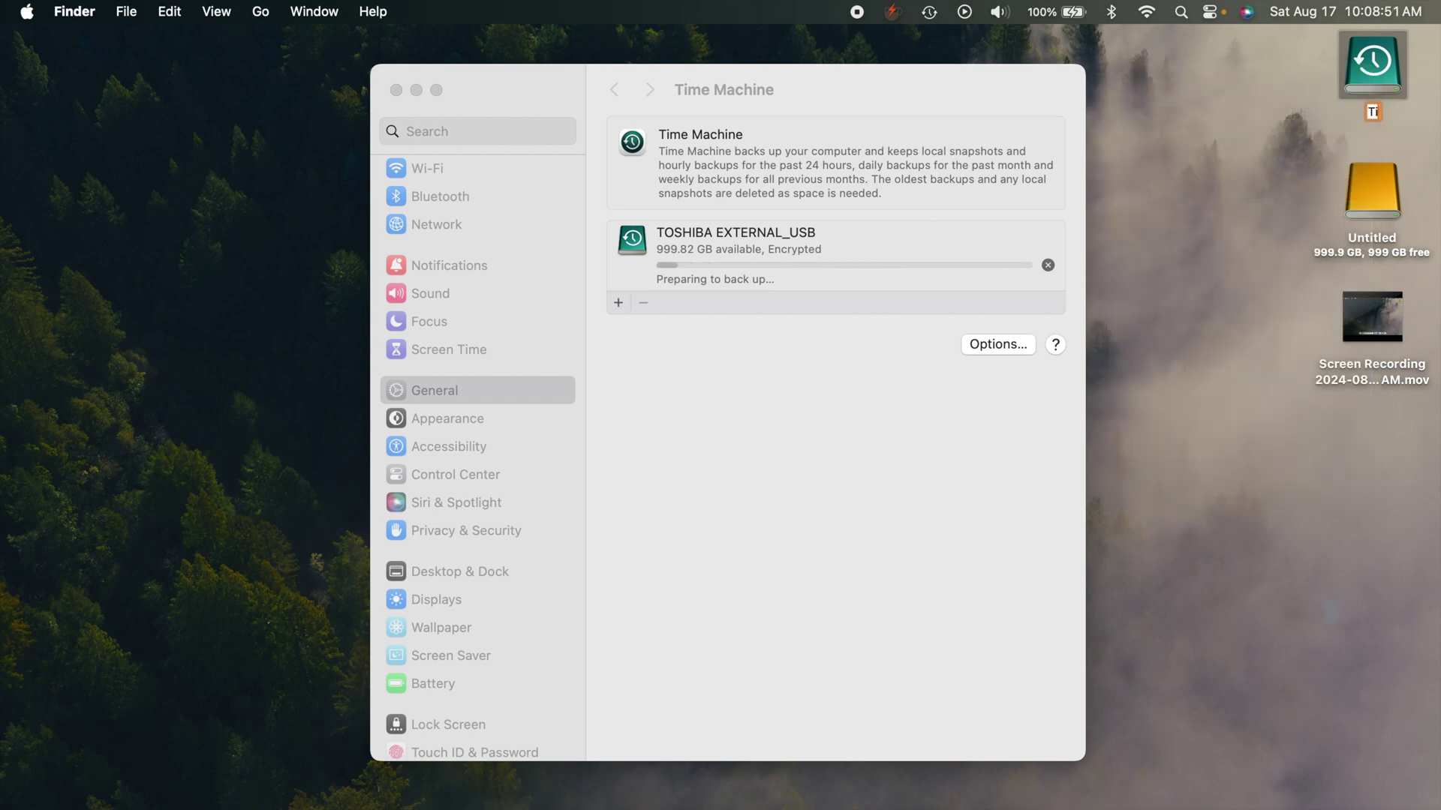
type("me Mach")
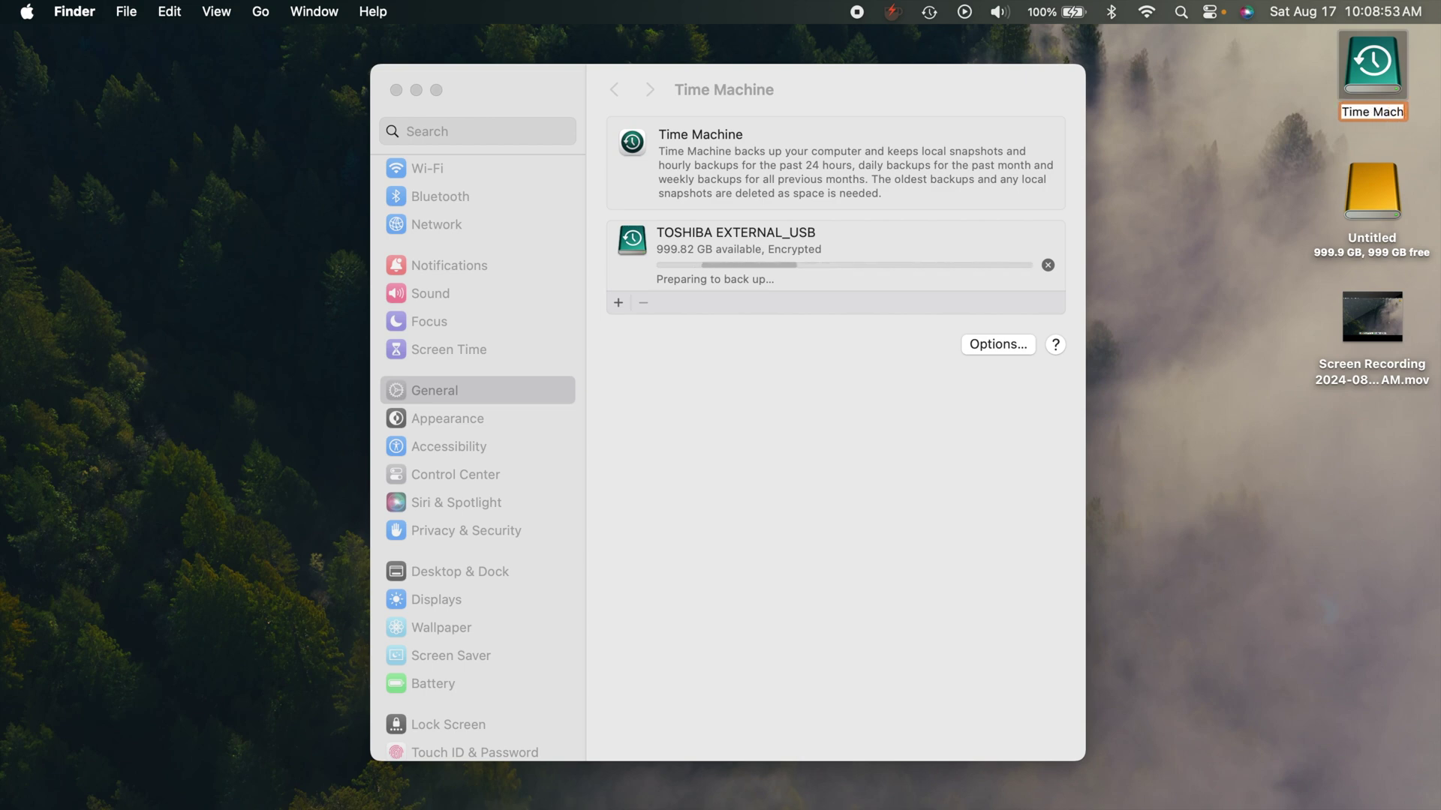
type("ine Bac")
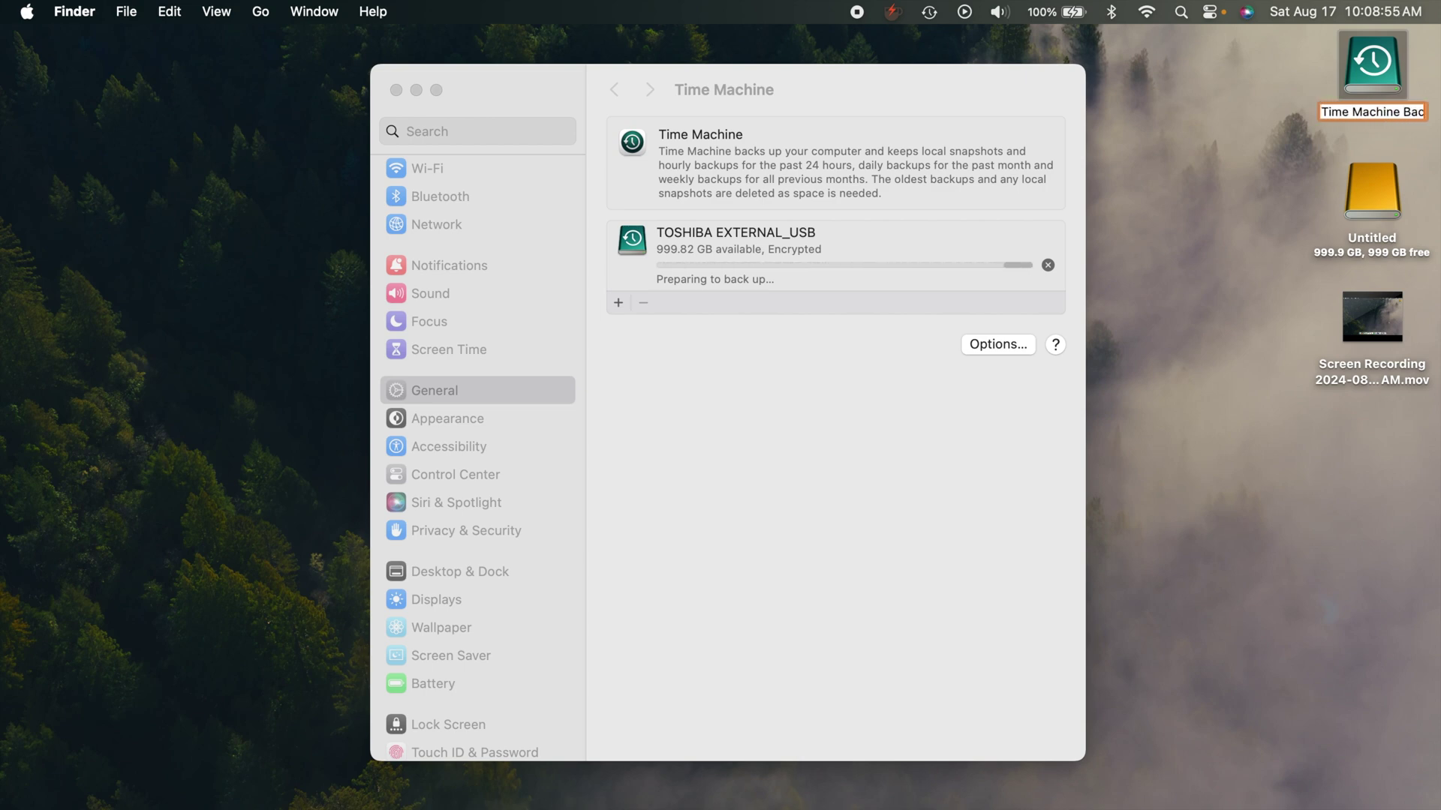
type("kups")
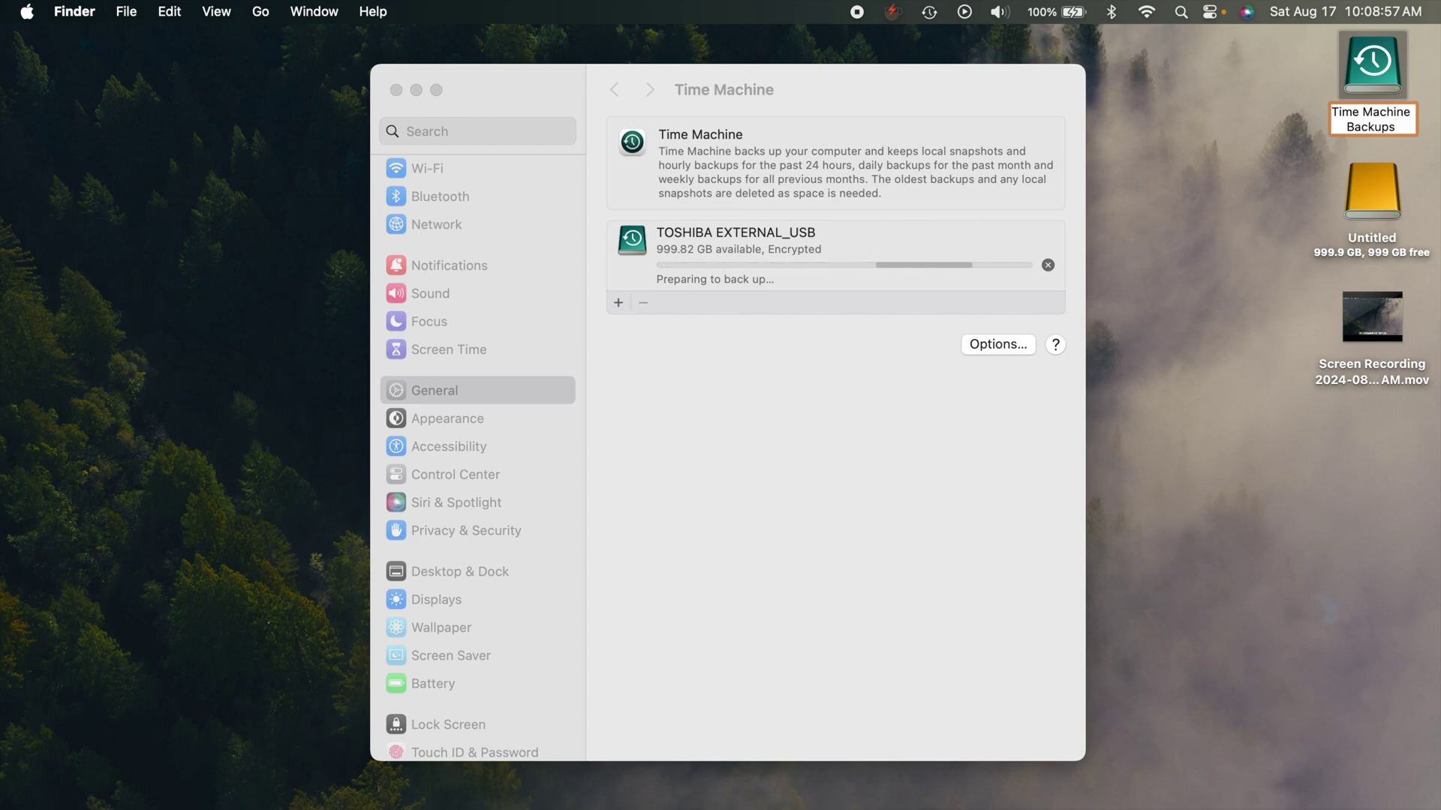
key("Return")
left_click(1214, 212)
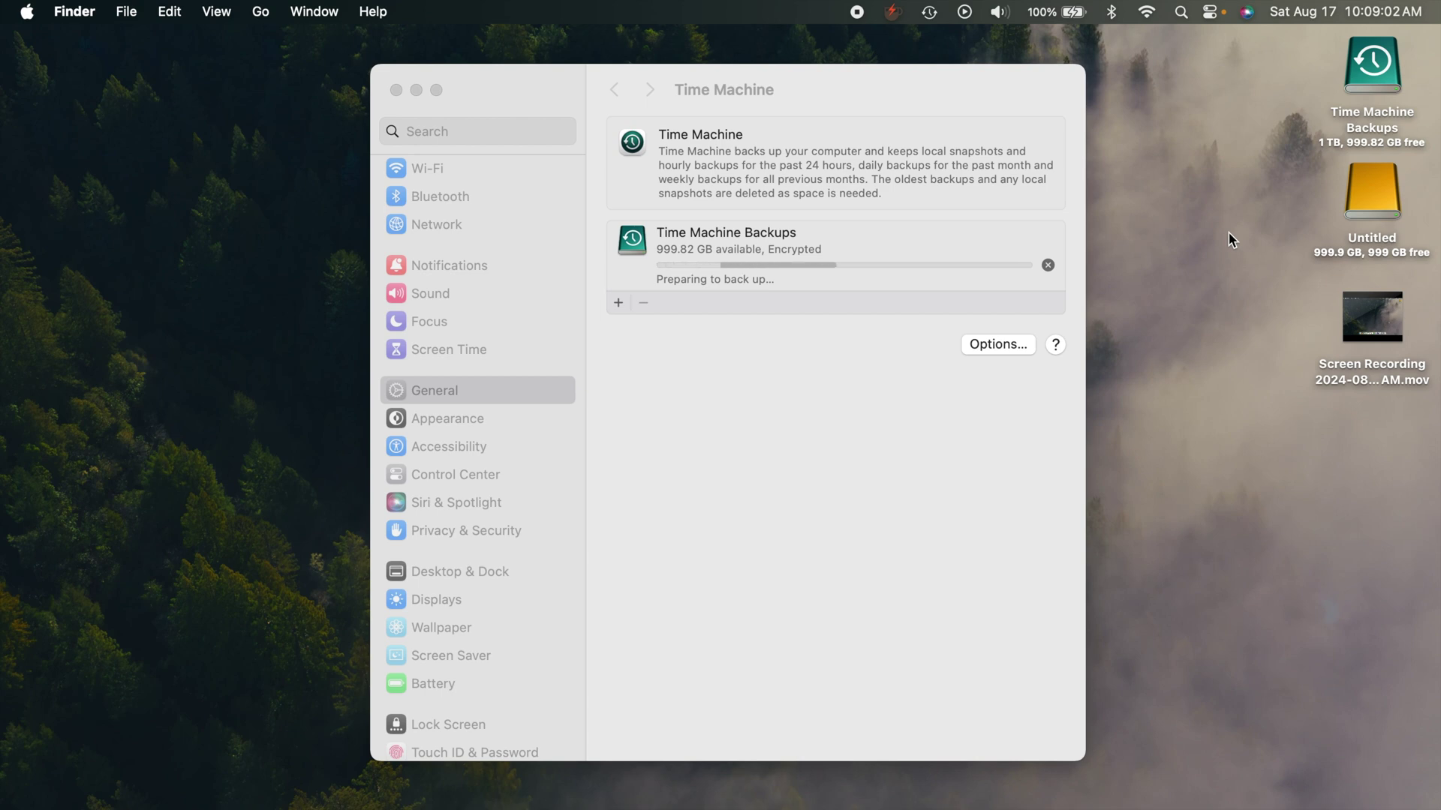
left_click(833, 426)
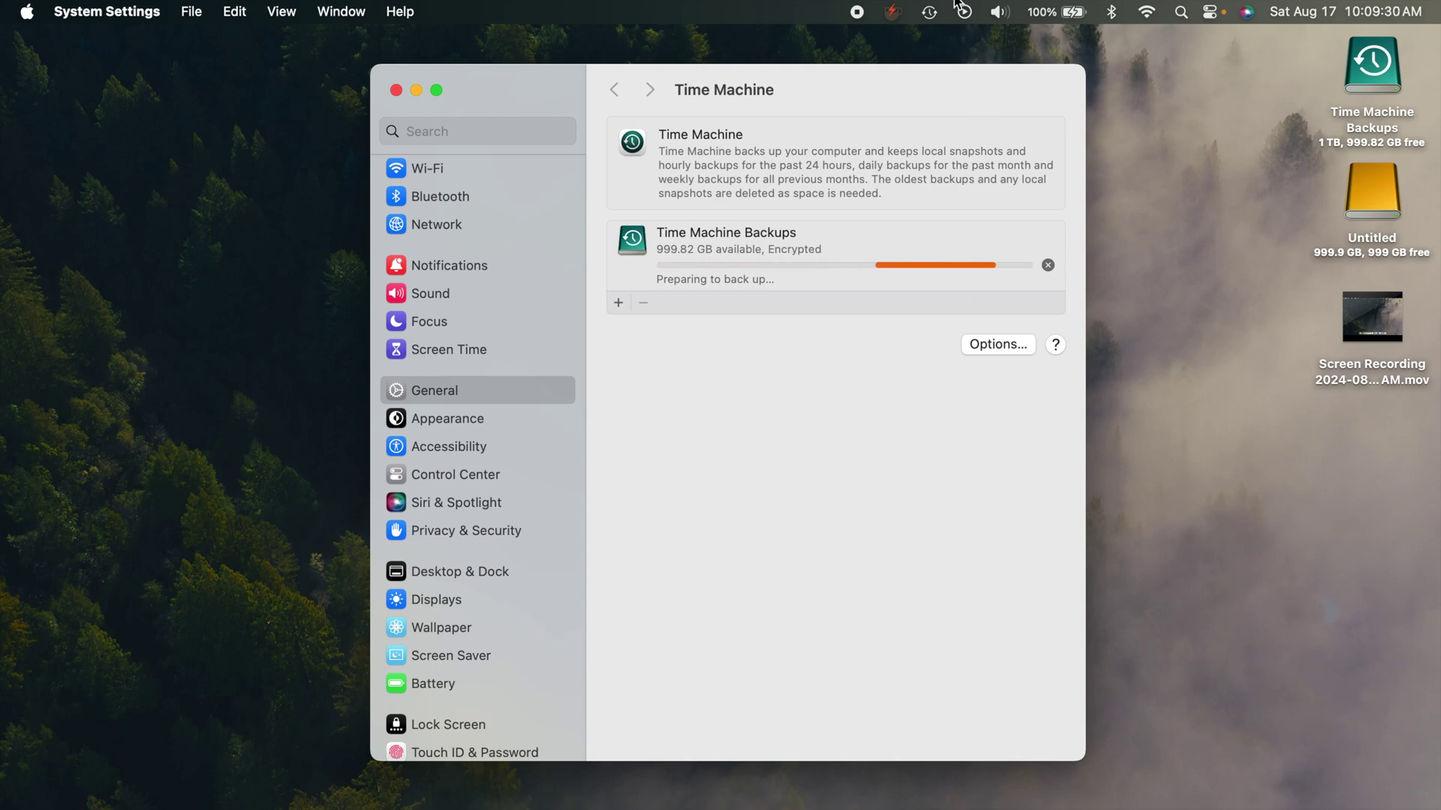
left_click(931, 12)
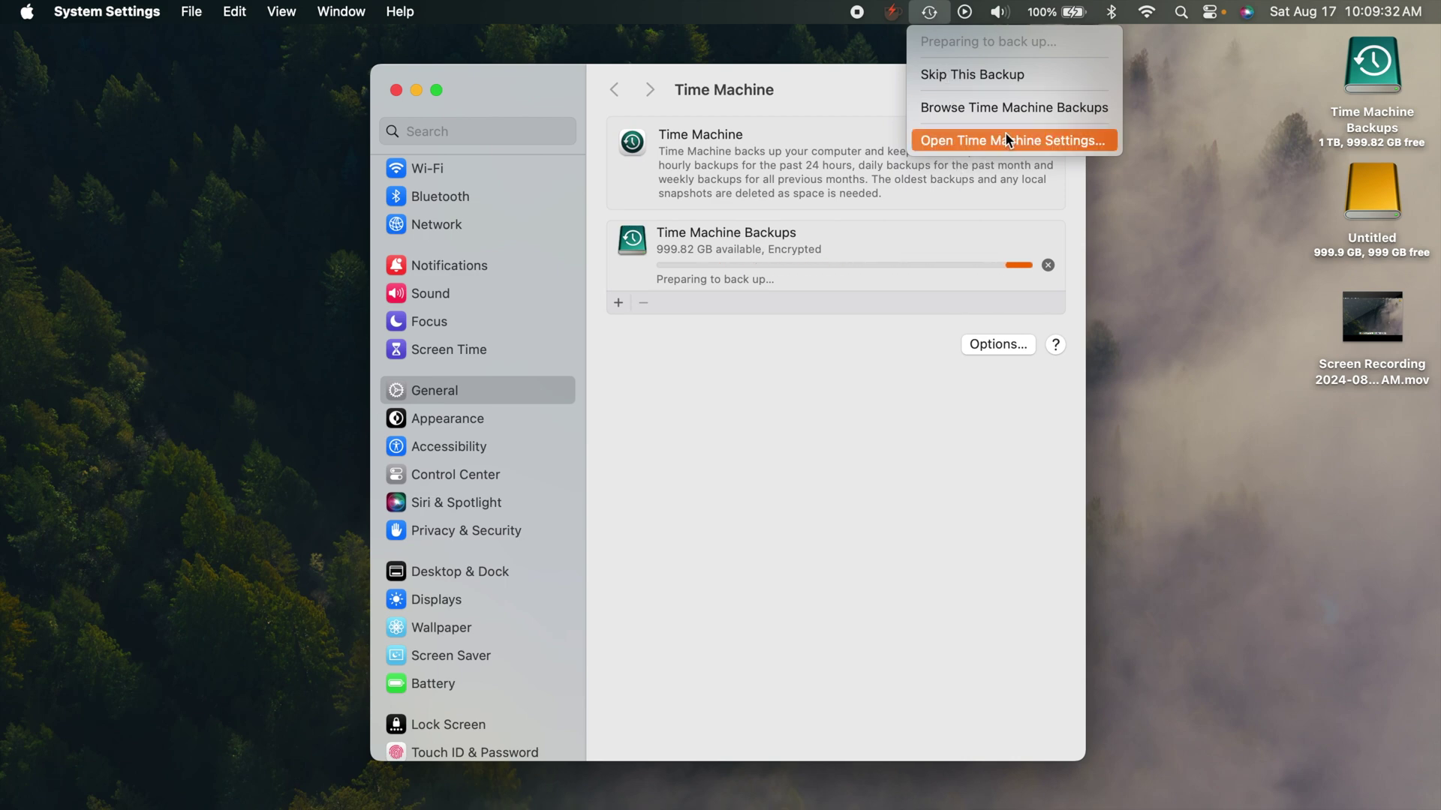
left_click(791, 554)
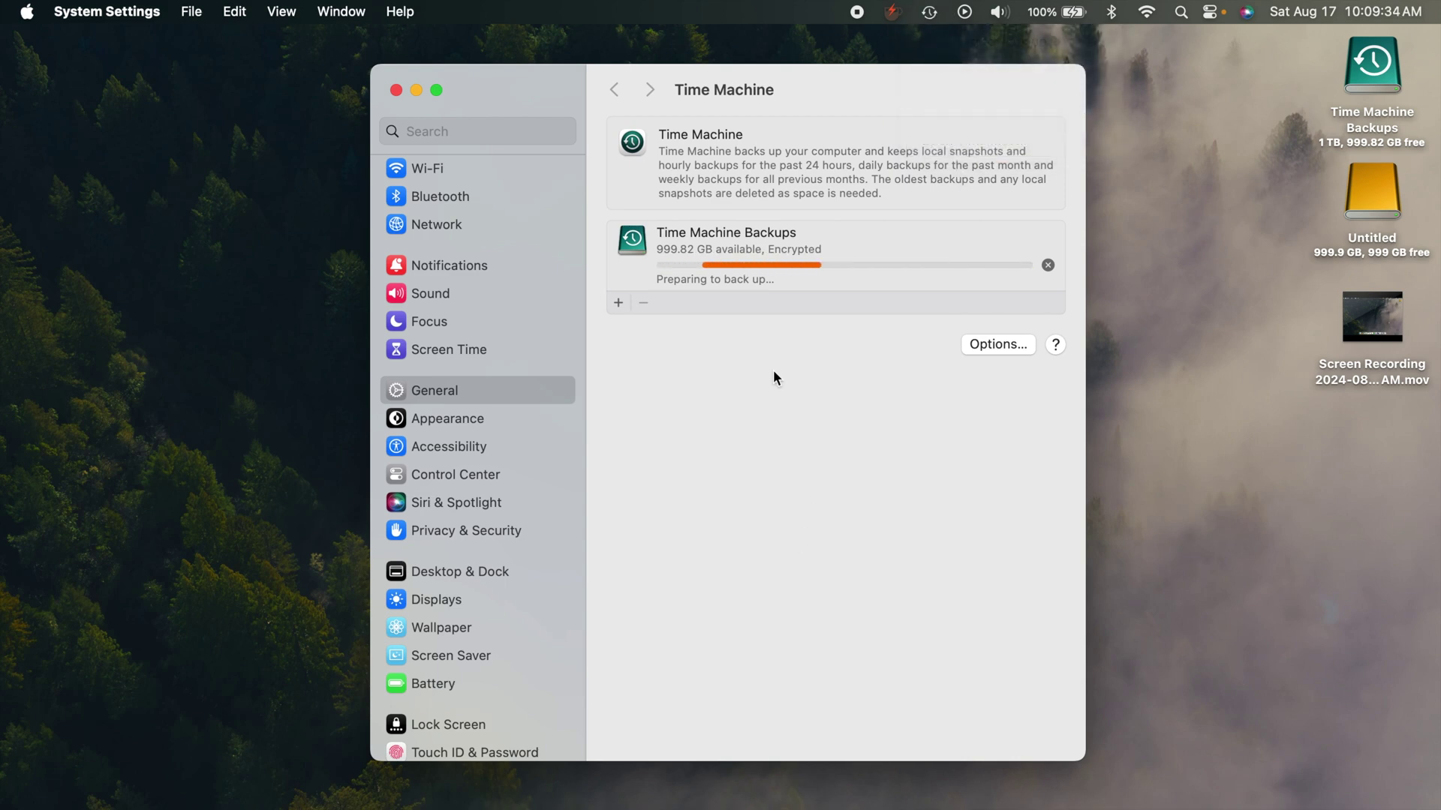